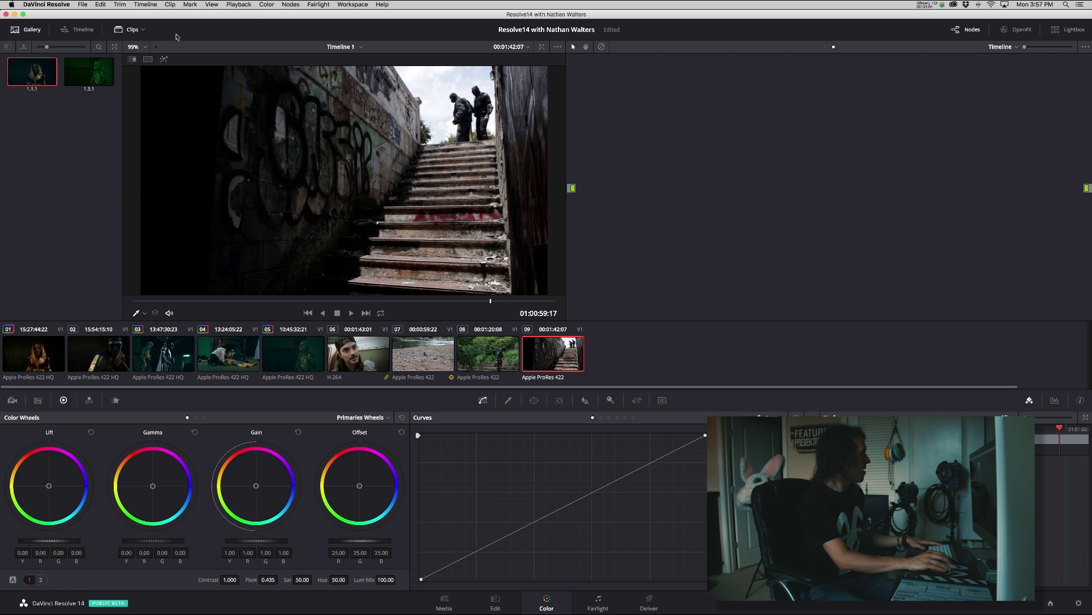
- Preview 1.66 output blanking, then letterbox the timeline with 2.40 output blanking
click(146, 5)
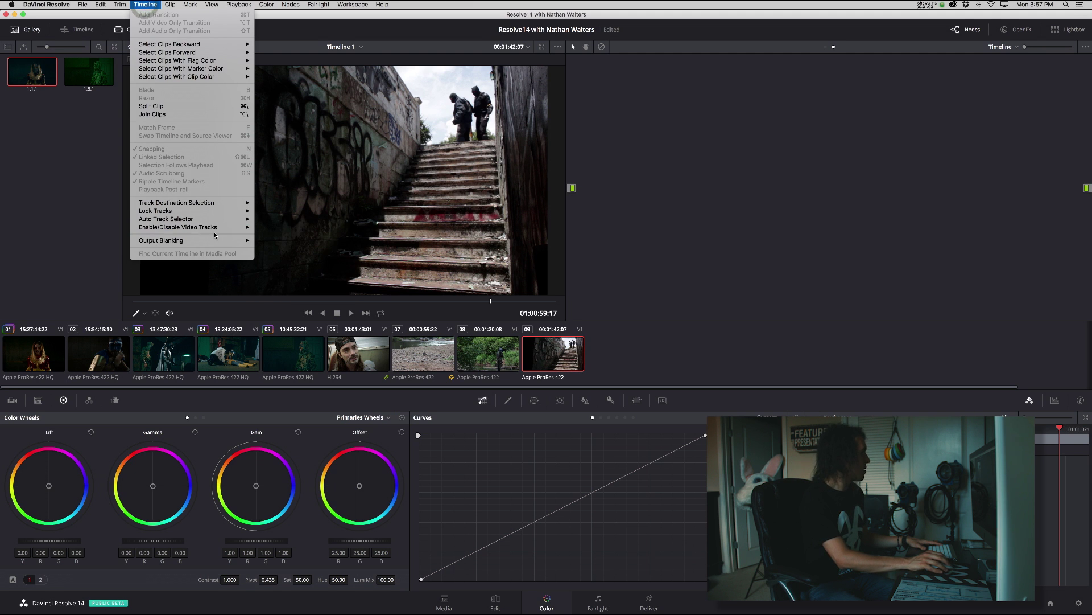
mouse_move(216, 241)
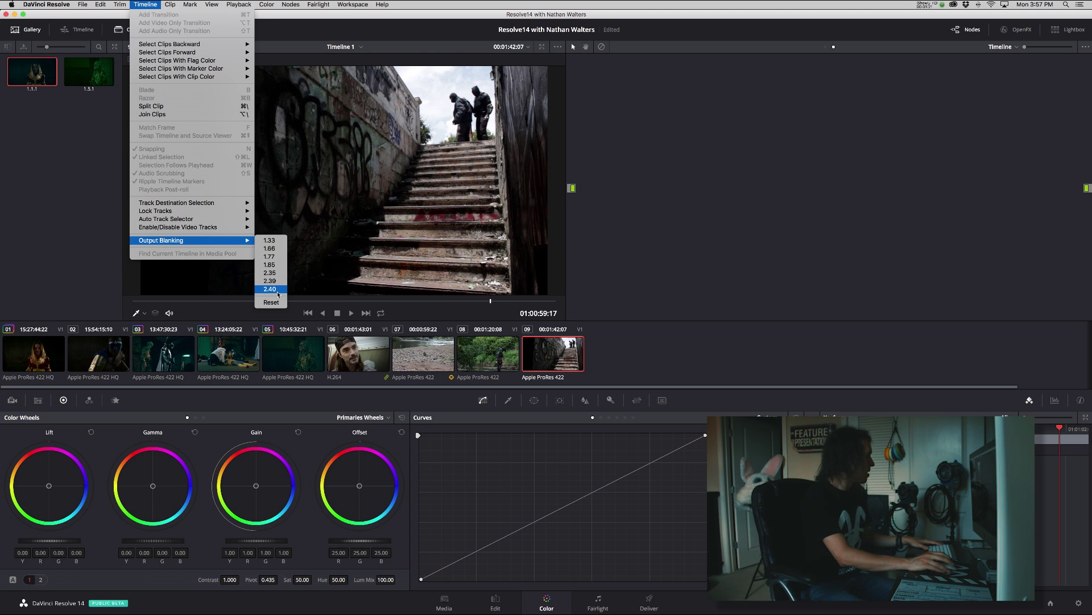
click(278, 247)
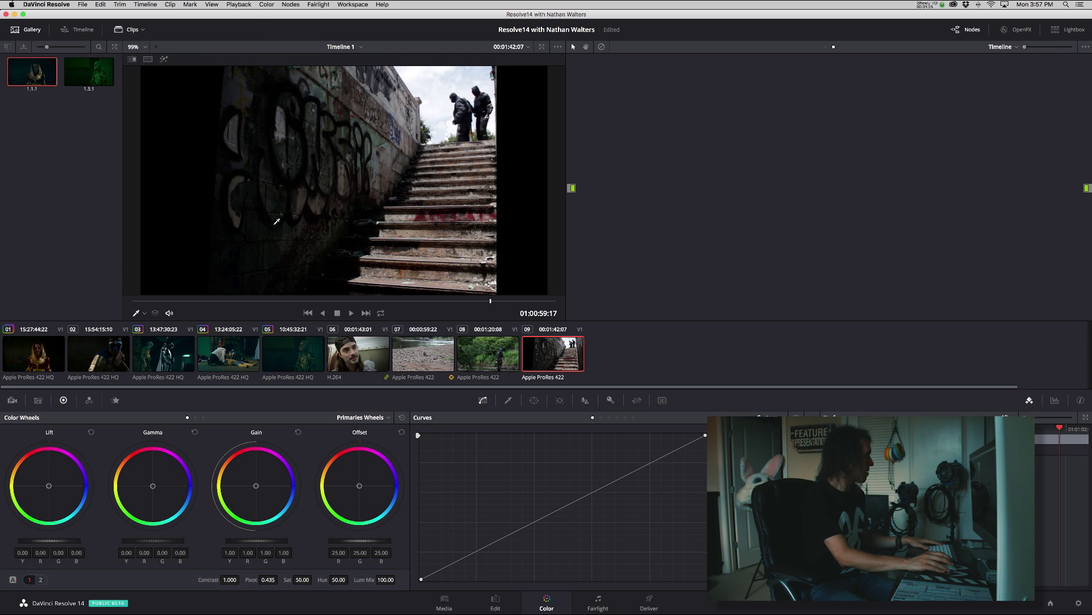
click(138, 7)
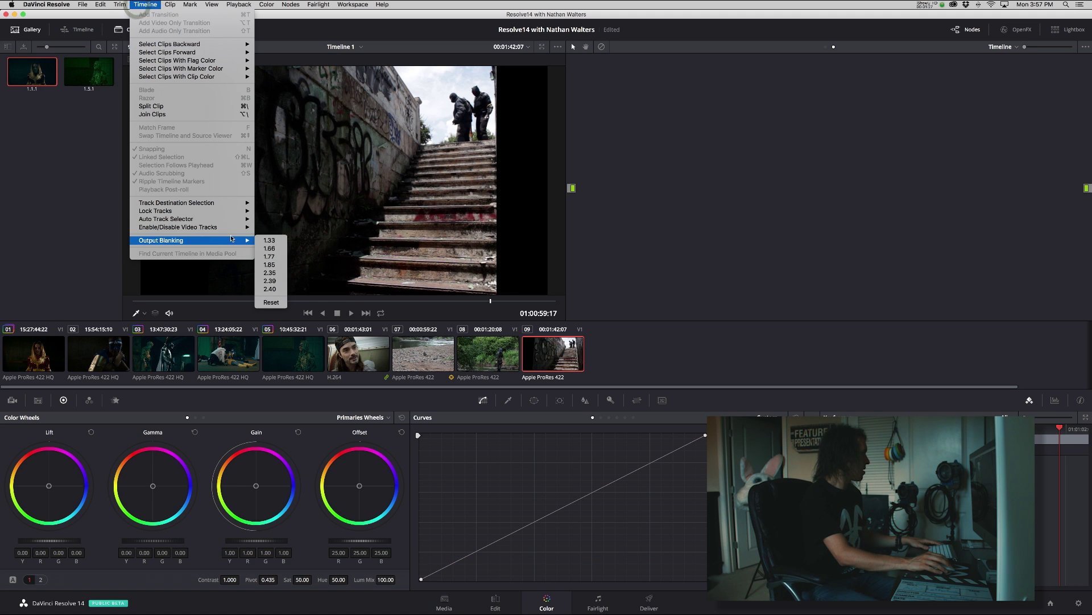
click(271, 289)
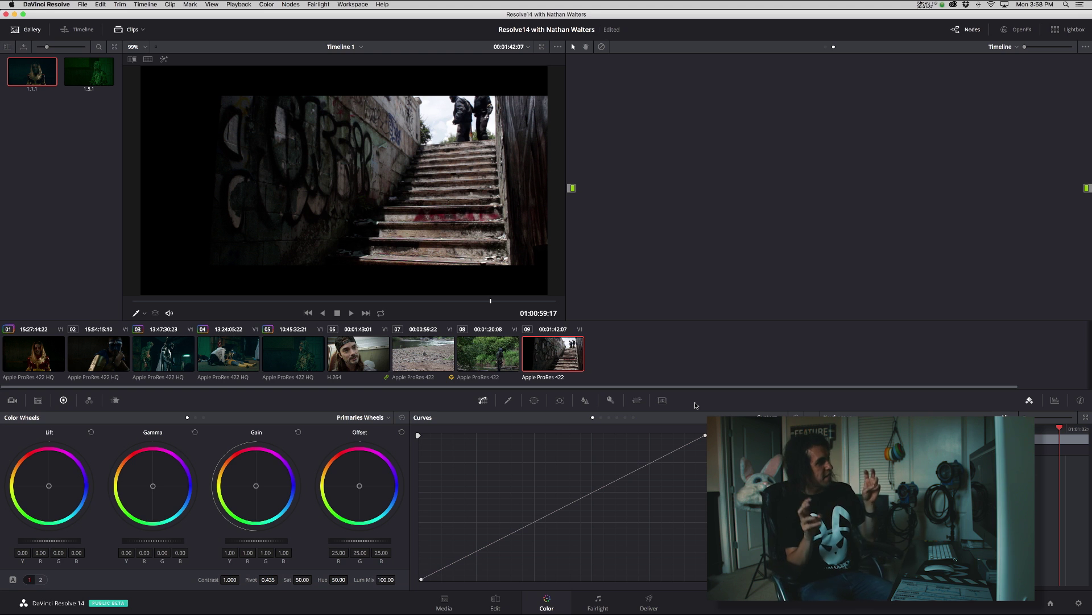
- Switch the node editor from Timeline to Clip nodes and bring up the Sizing palette
click(997, 47)
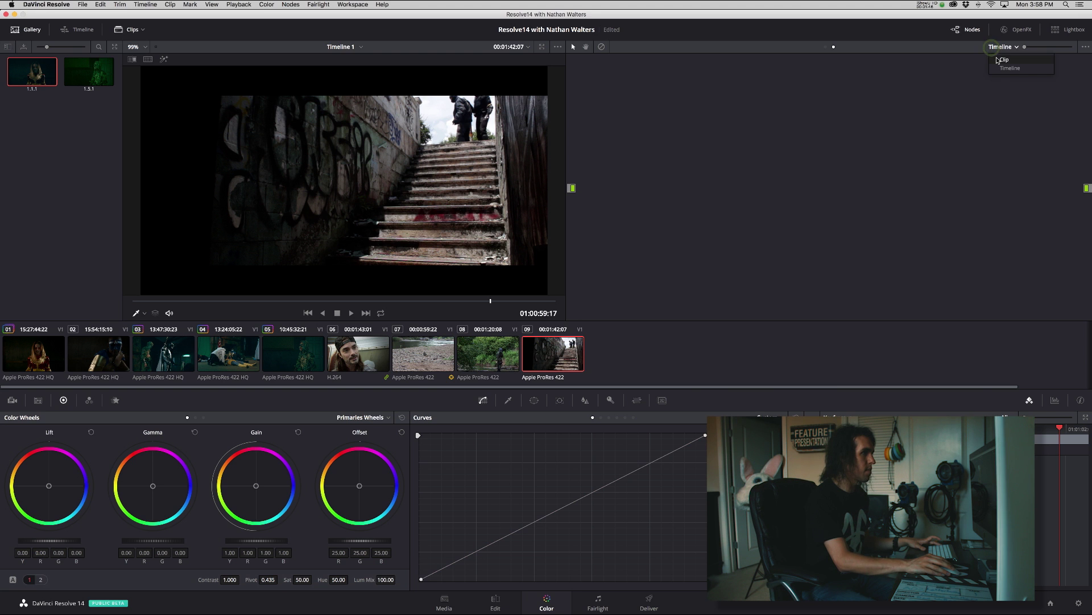
click(999, 60)
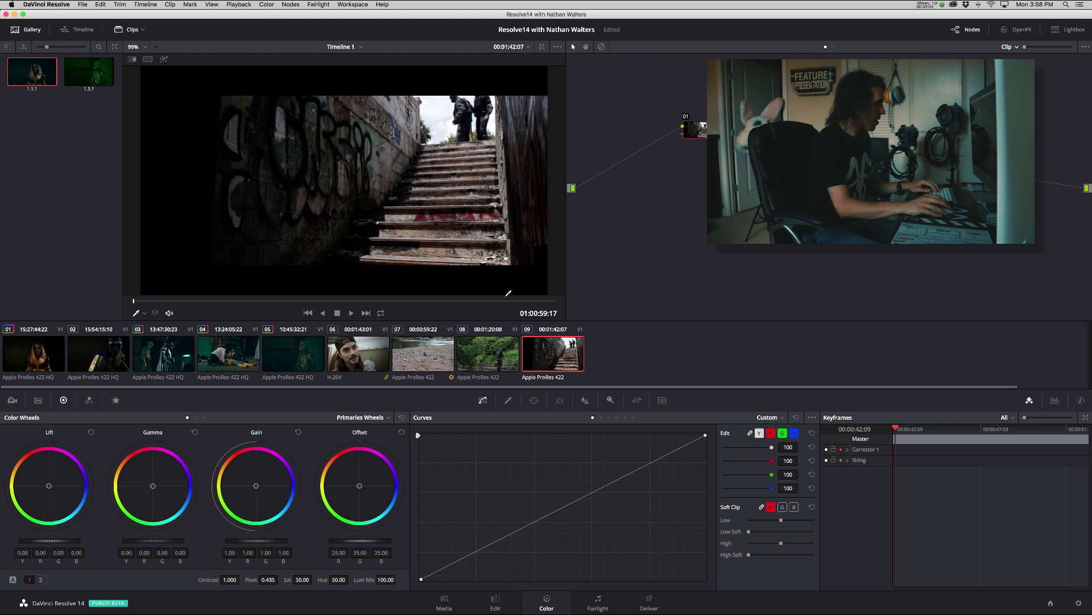
click(609, 400)
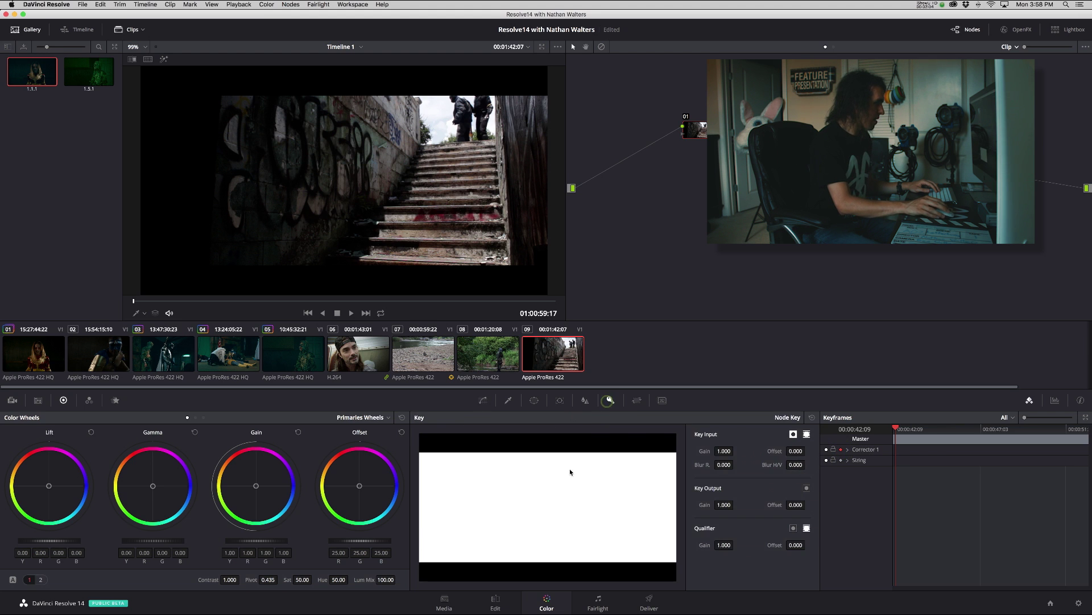
click(587, 402)
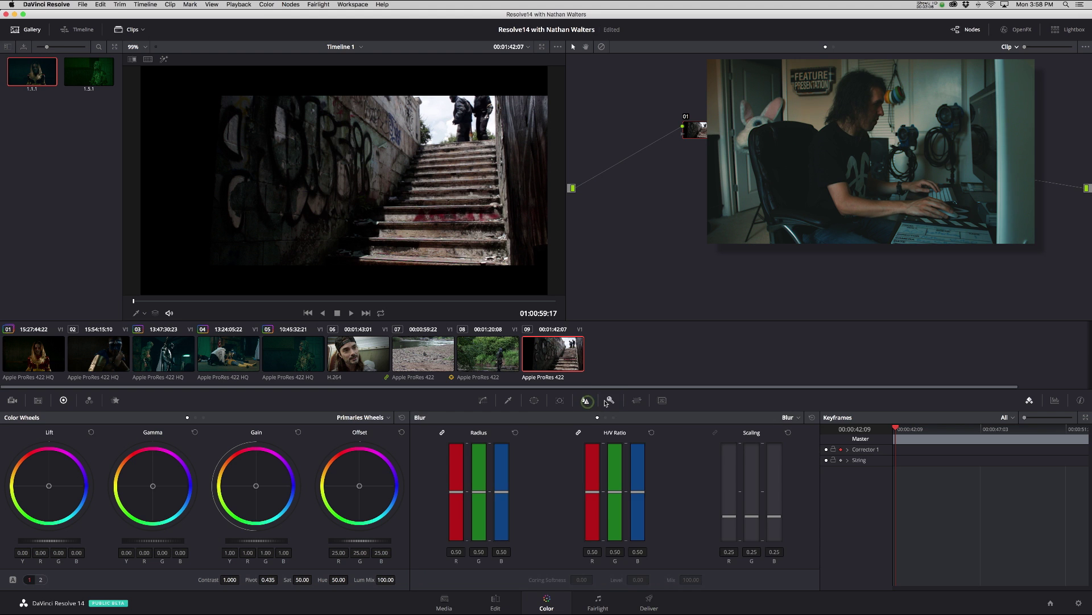
click(609, 401)
click(633, 402)
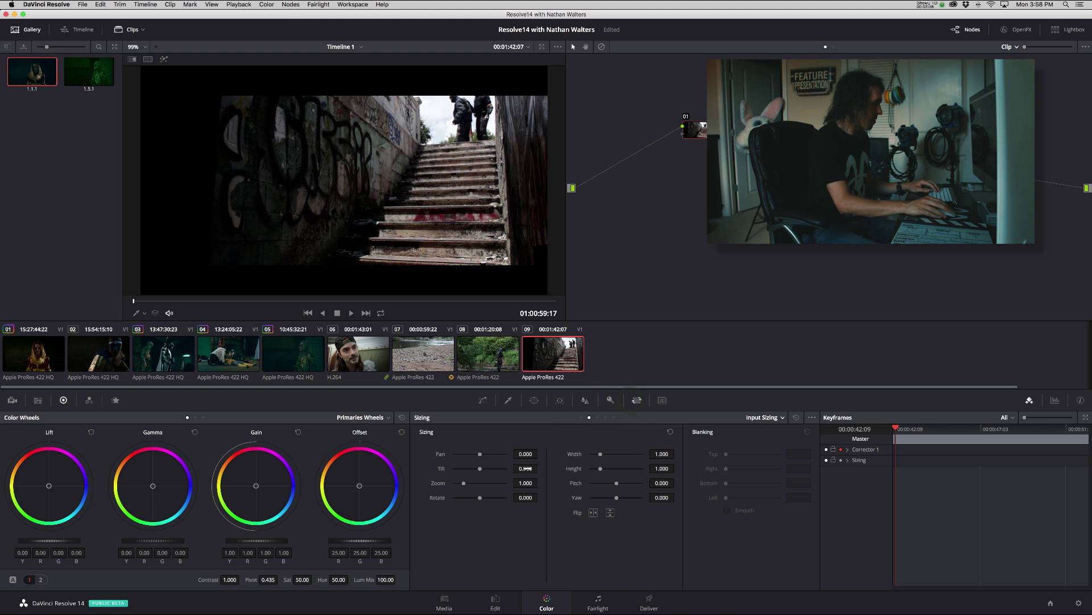
- Scrub Input Sizing Tilt to about -100.500 to reframe the stairway shot
mouse_move(526, 468)
mouse_down()
mouse_move(540, 468)
mouse_move(526, 469)
mouse_up()
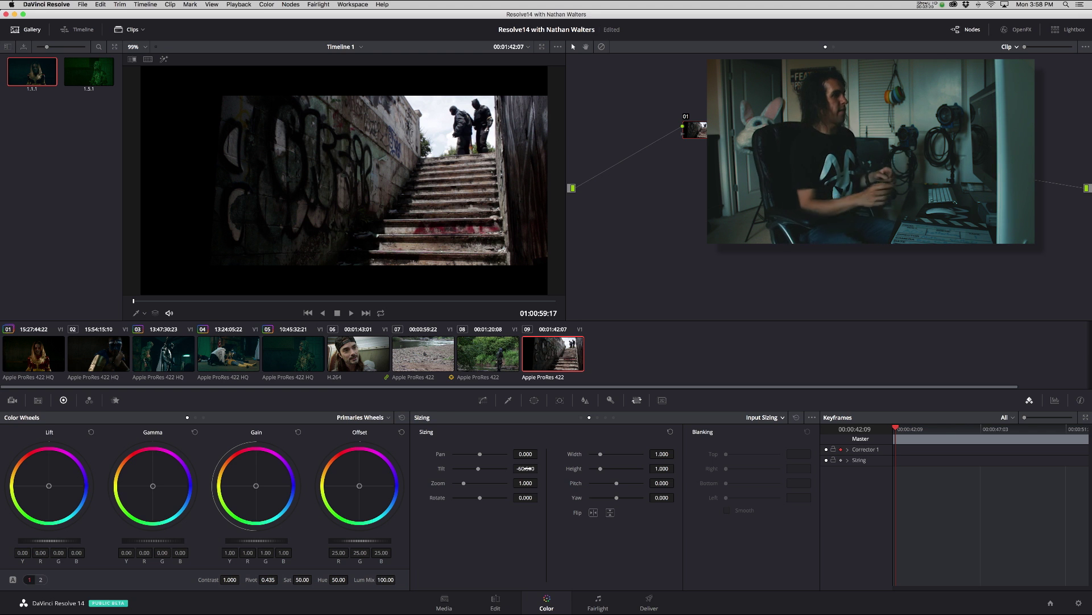
drag(527, 469, 518, 468)
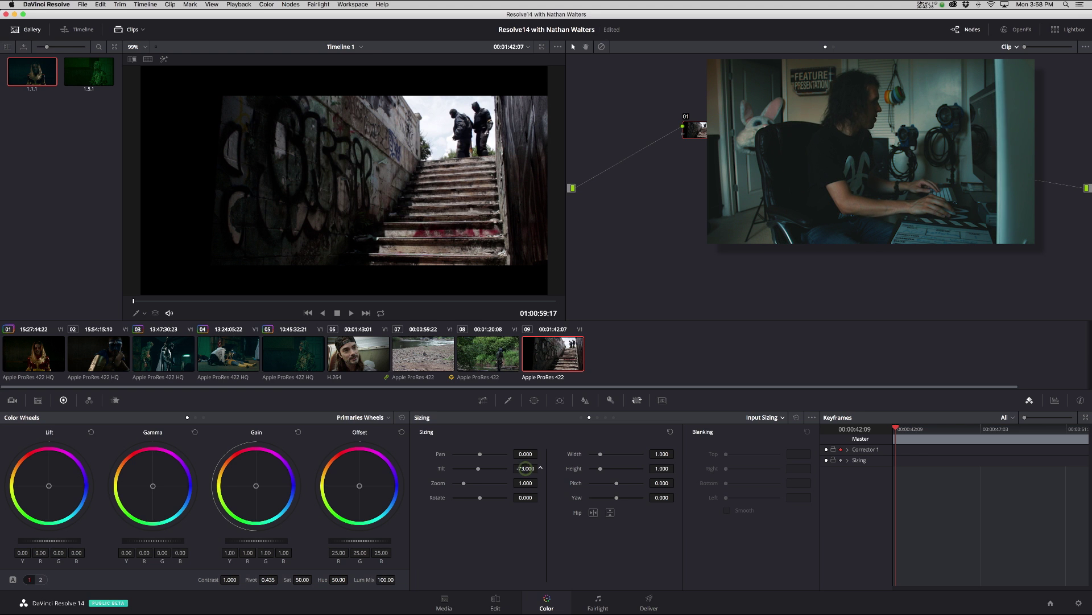
drag(525, 468, 514, 468)
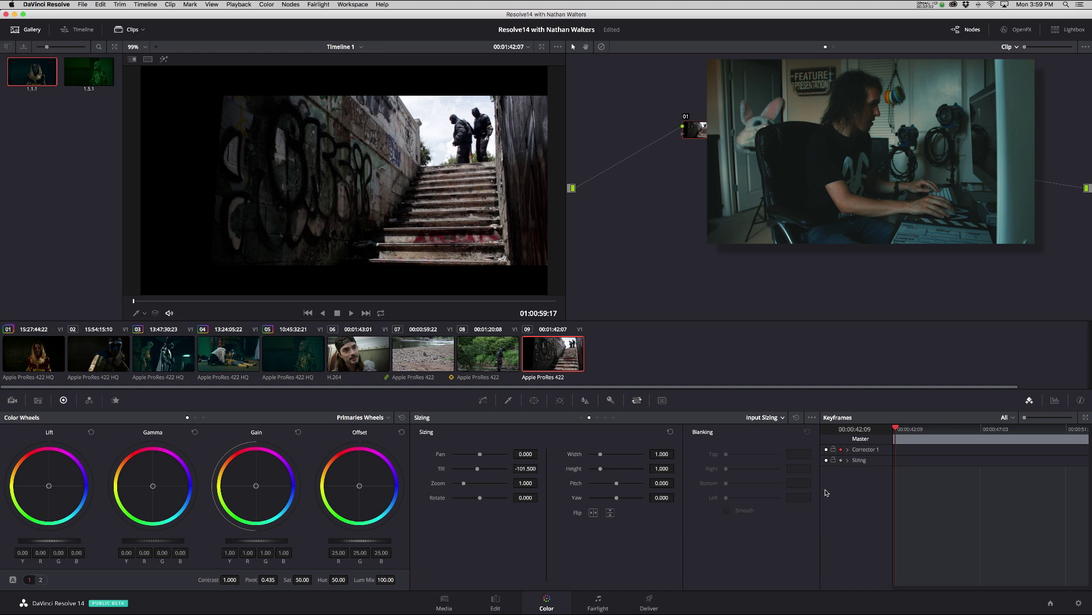
- Add a Sizing keyframe for the current tilt at 00:00:42:09
click(847, 450)
scroll(924, 486, down, 1)
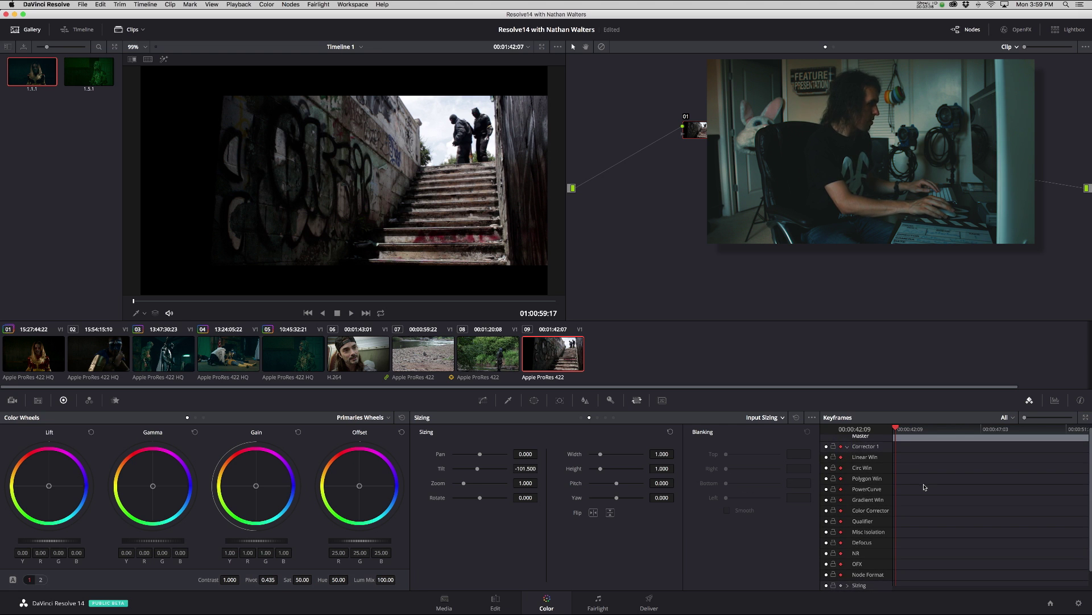
click(847, 450)
click(848, 450)
click(848, 450)
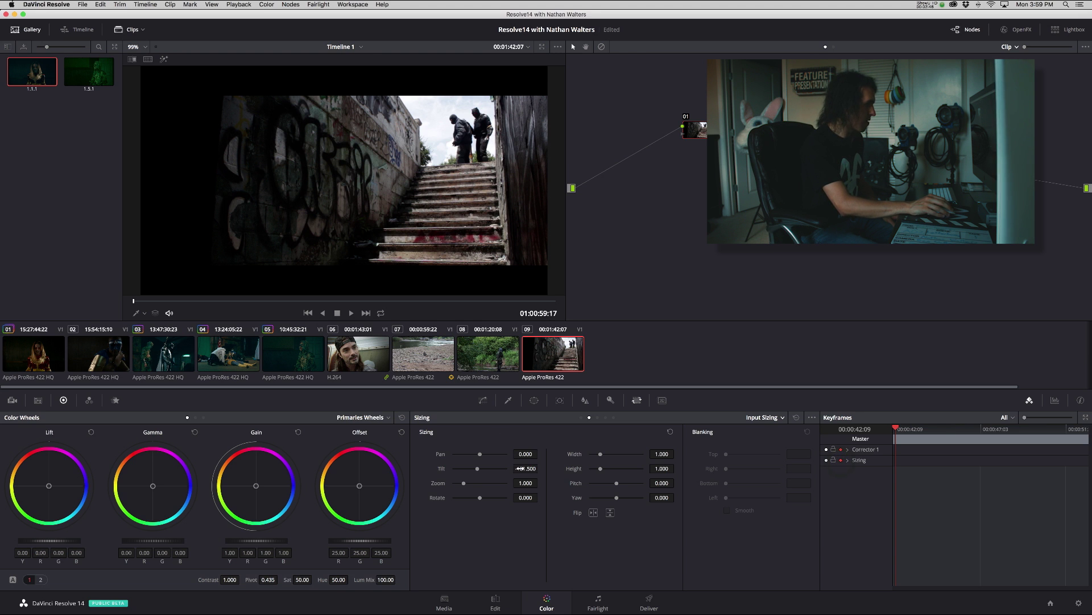
click(841, 460)
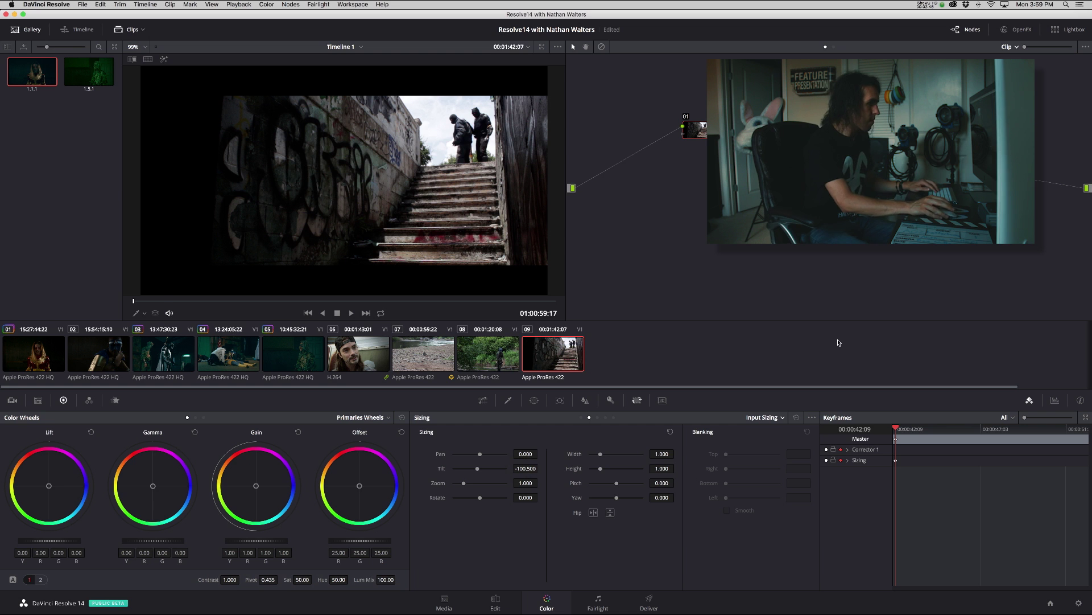
- Keyframe tilt at successive later frames: about -103, eased back, then -73
drag(896, 428, 959, 434)
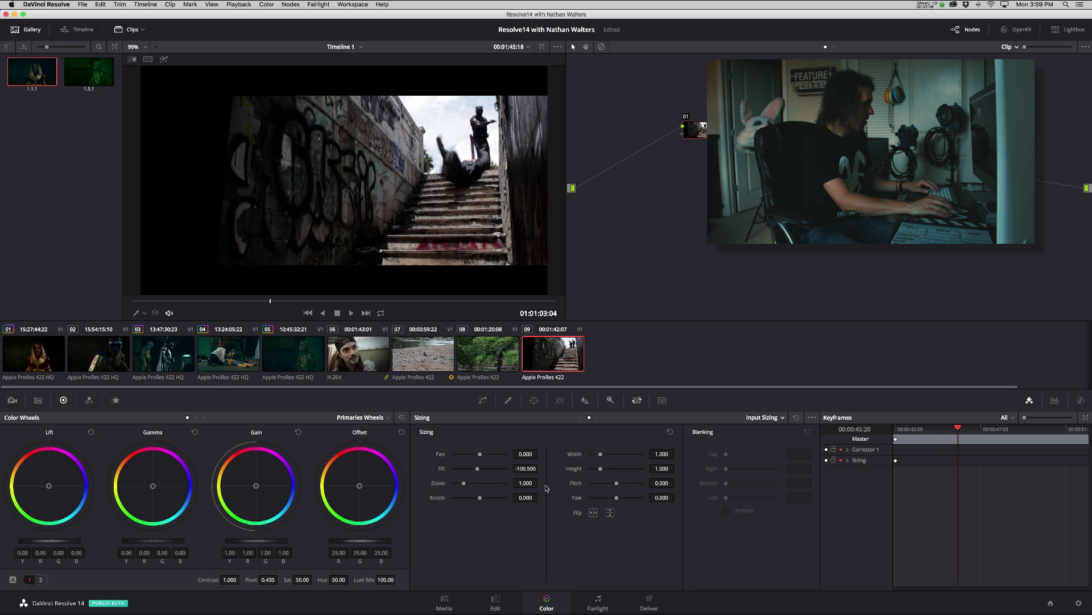
drag(532, 468, 526, 468)
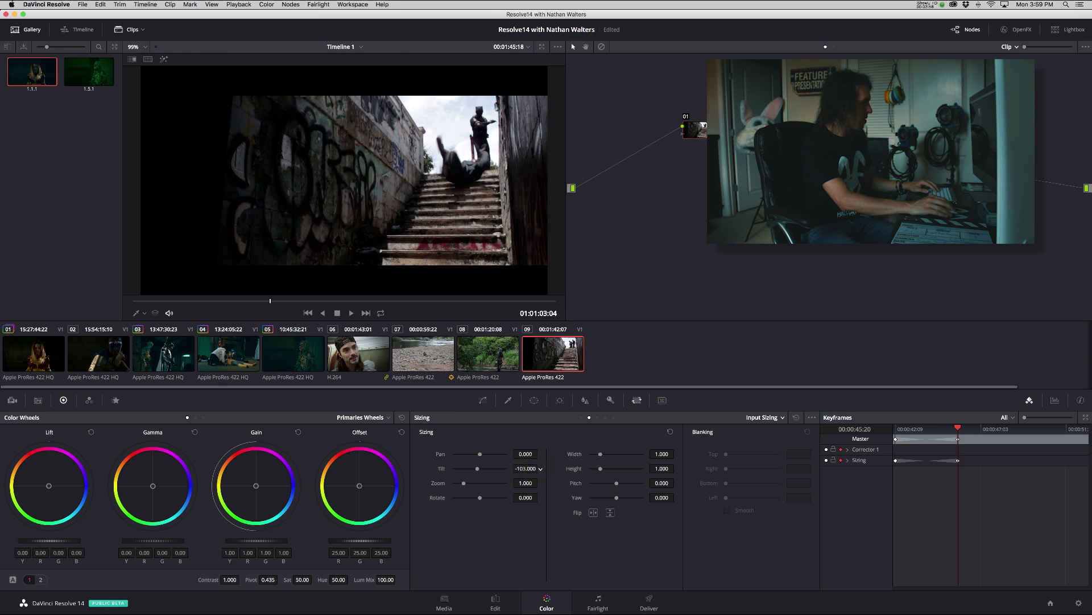
drag(961, 430, 995, 431)
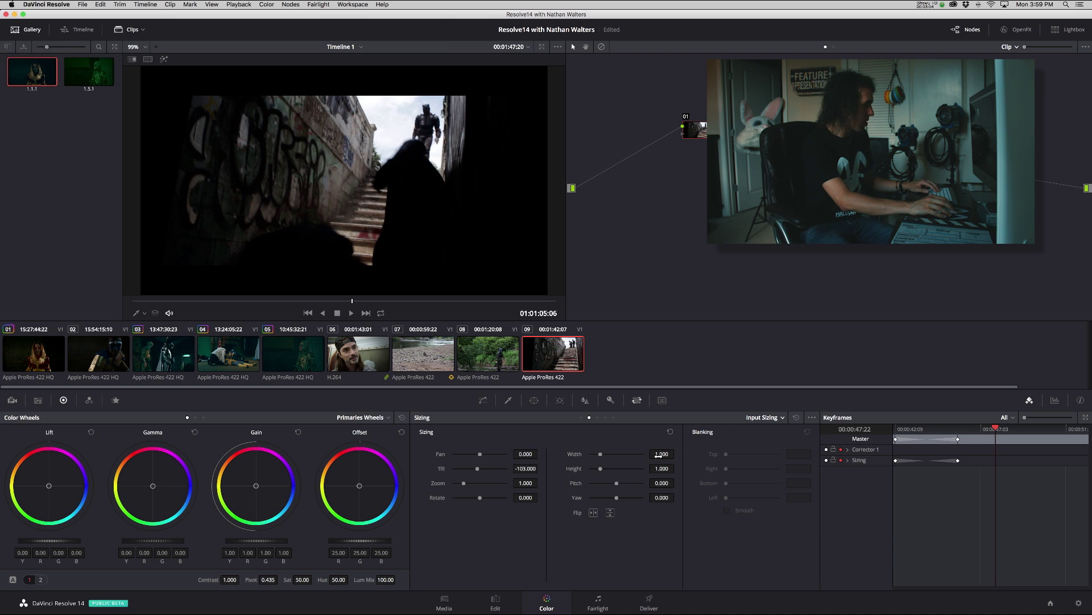
drag(530, 470, 523, 470)
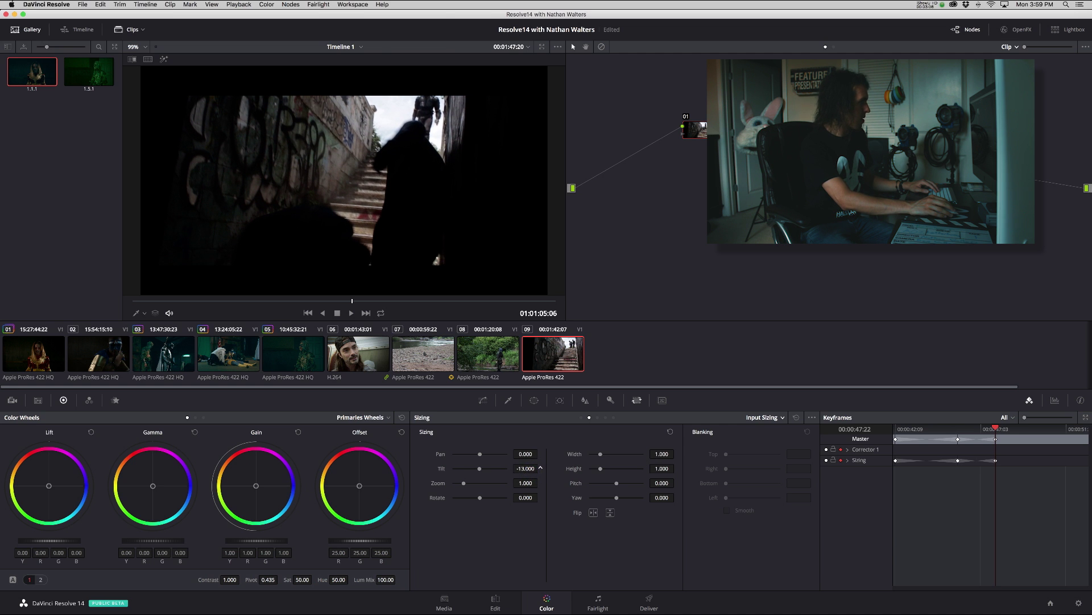
drag(1004, 431, 1016, 431)
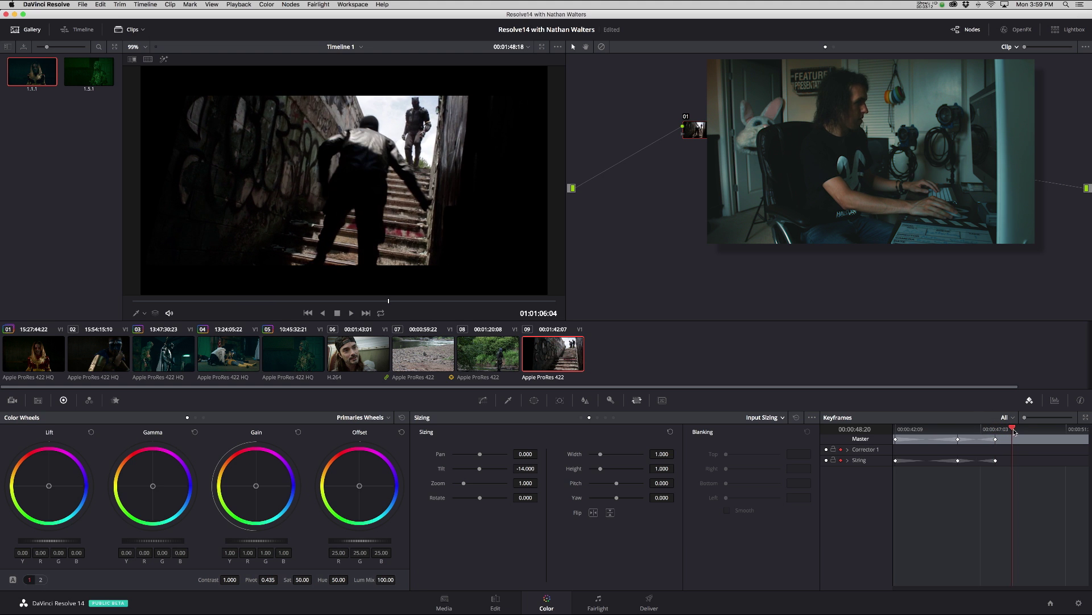
drag(525, 468, 540, 469)
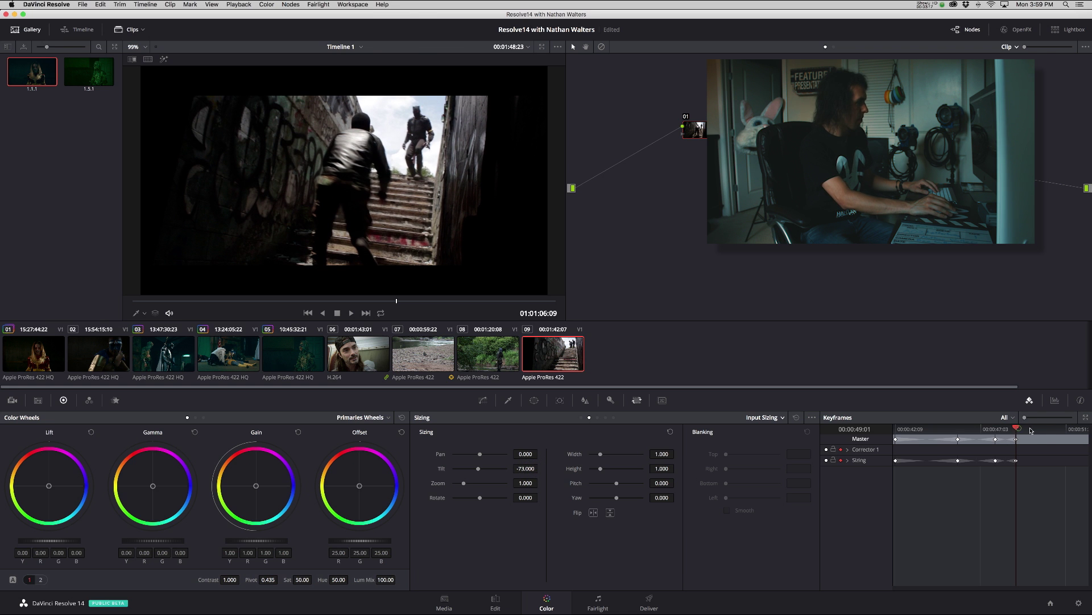
- Fine-tune tilt further in, then enter -120 as the tilt value near the end
mouse_move(1031, 430)
mouse_down()
mouse_move(1062, 431)
mouse_move(1050, 430)
mouse_up()
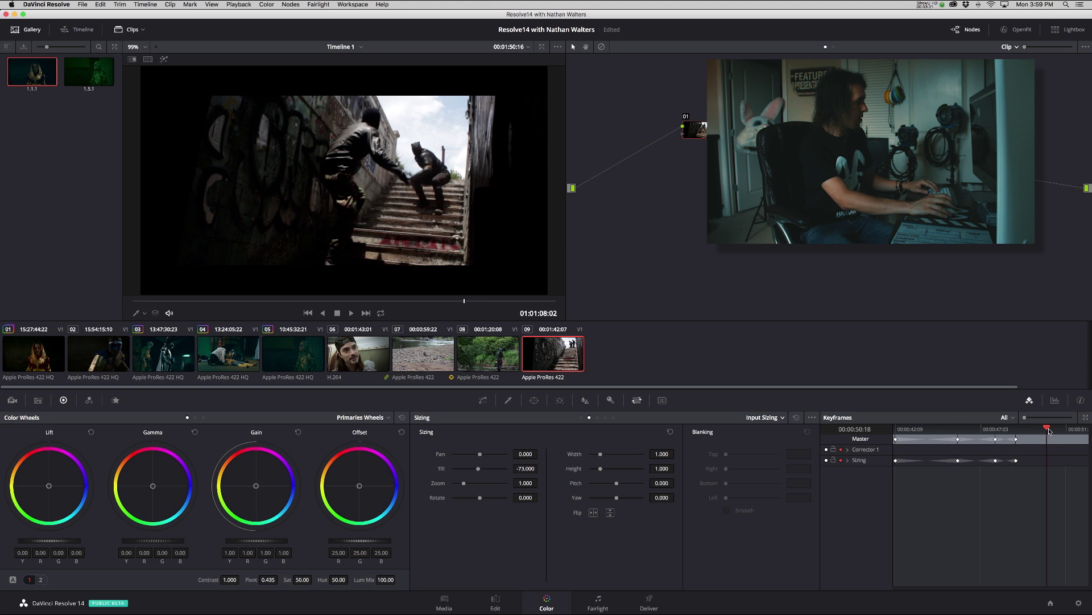
drag(532, 470, 529, 469)
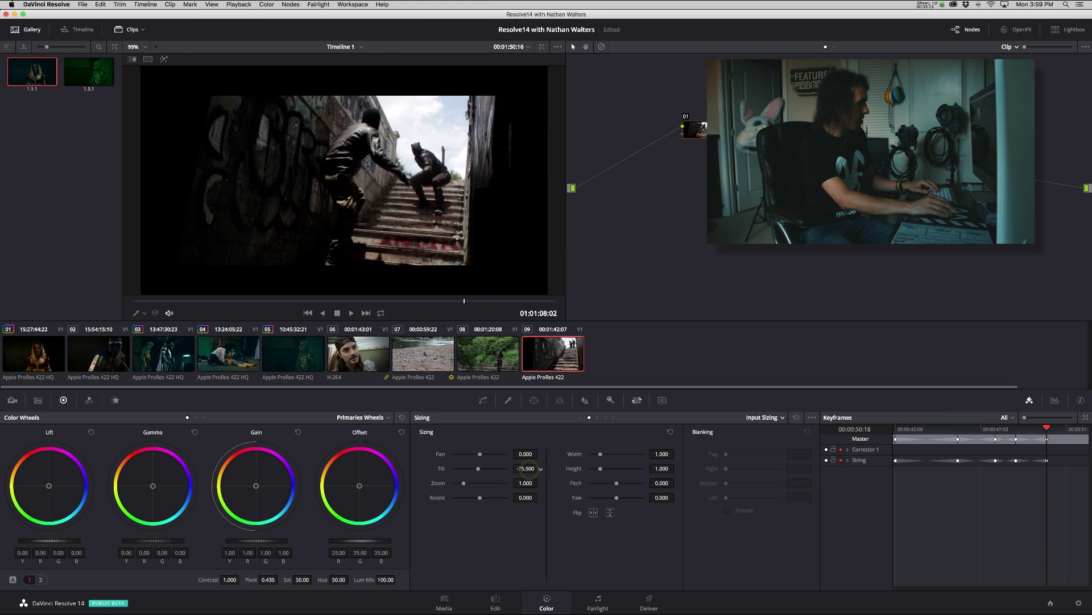
drag(1050, 431, 1061, 428)
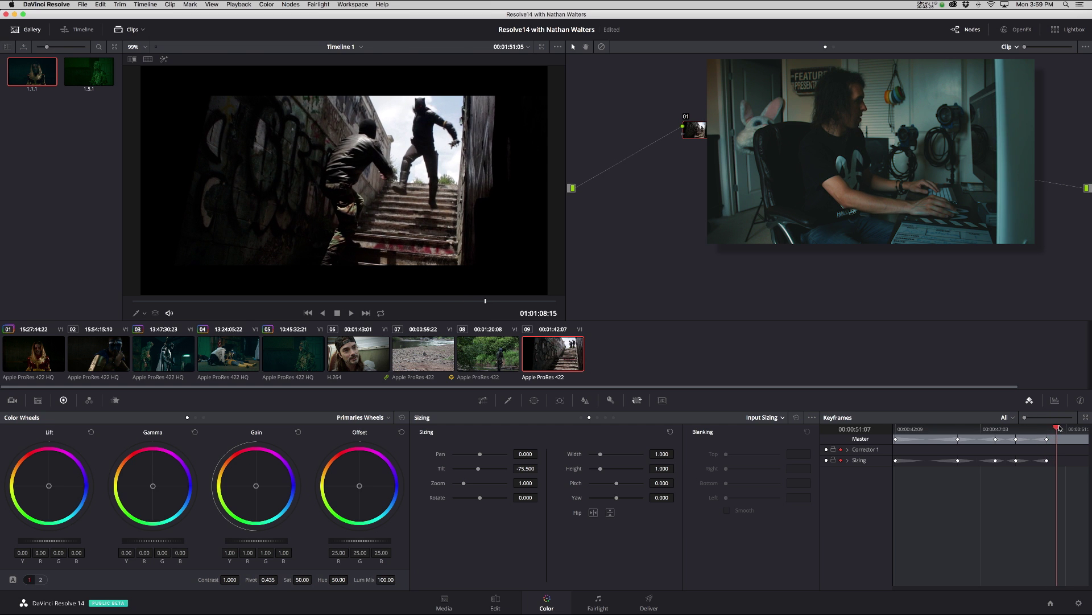
double_click(526, 468)
text(-120)
key(Return)
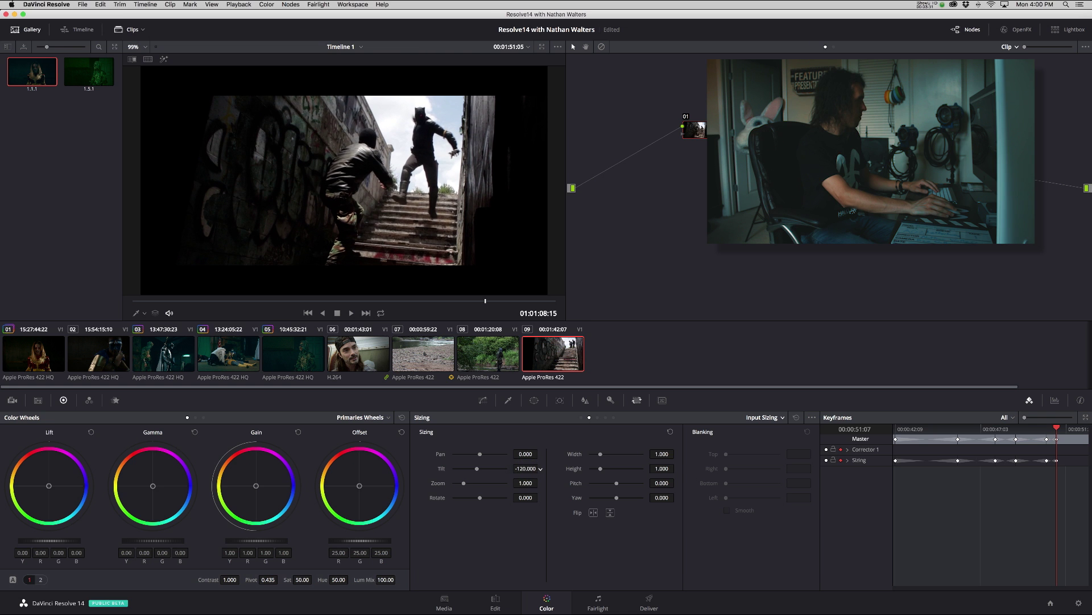
drag(1056, 430, 885, 436)
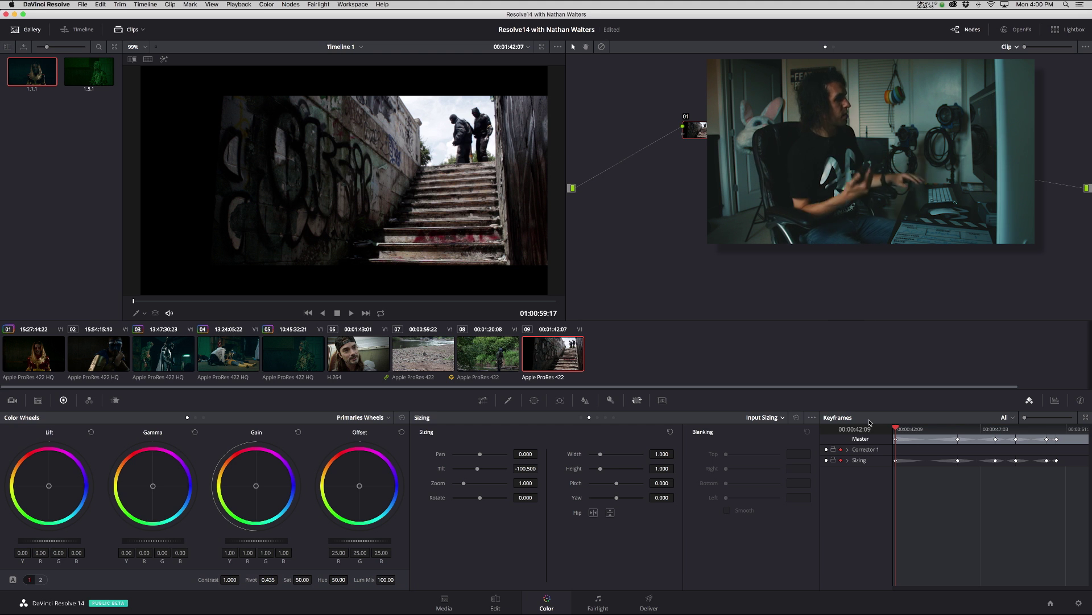
key(space)
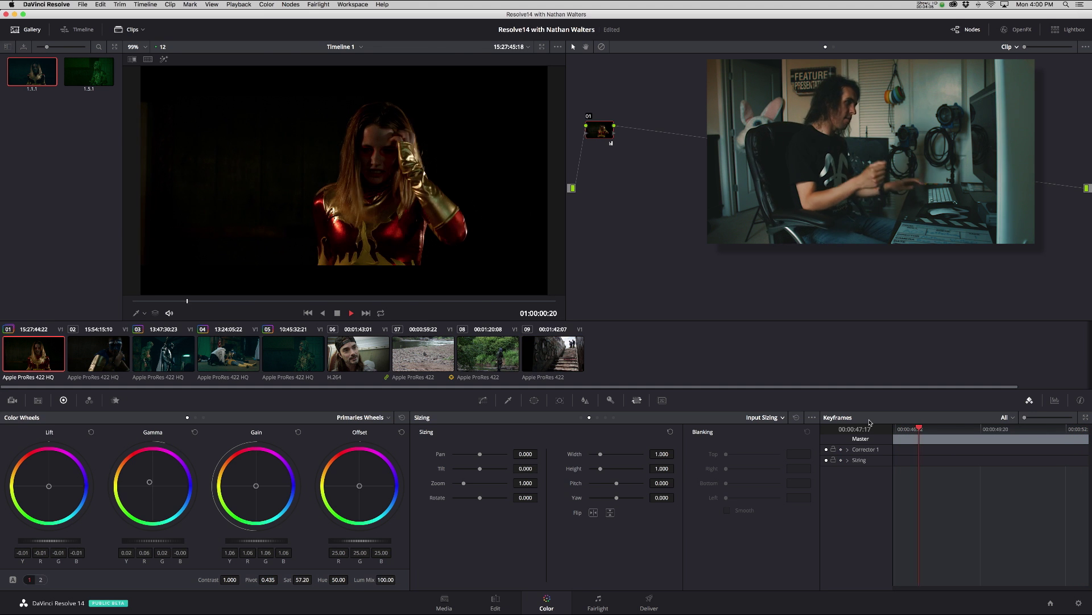
key(space)
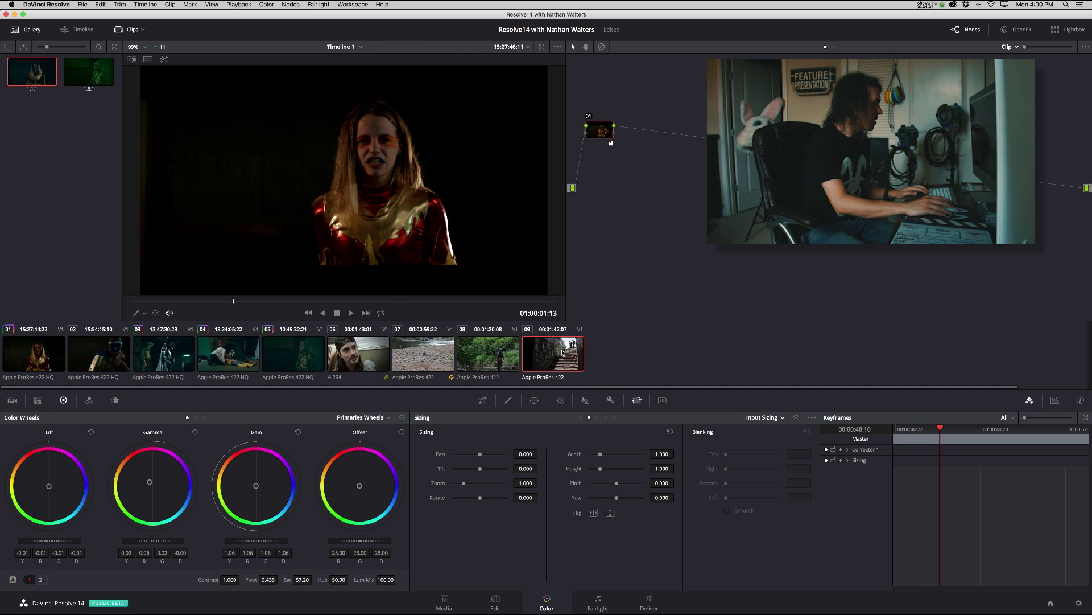
click(943, 435)
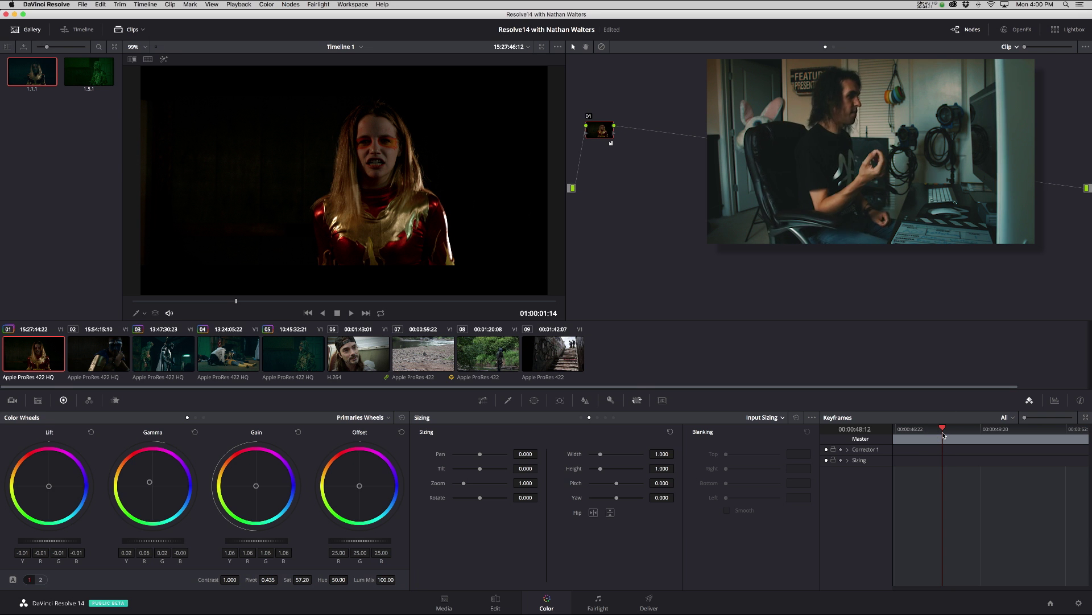
click(527, 350)
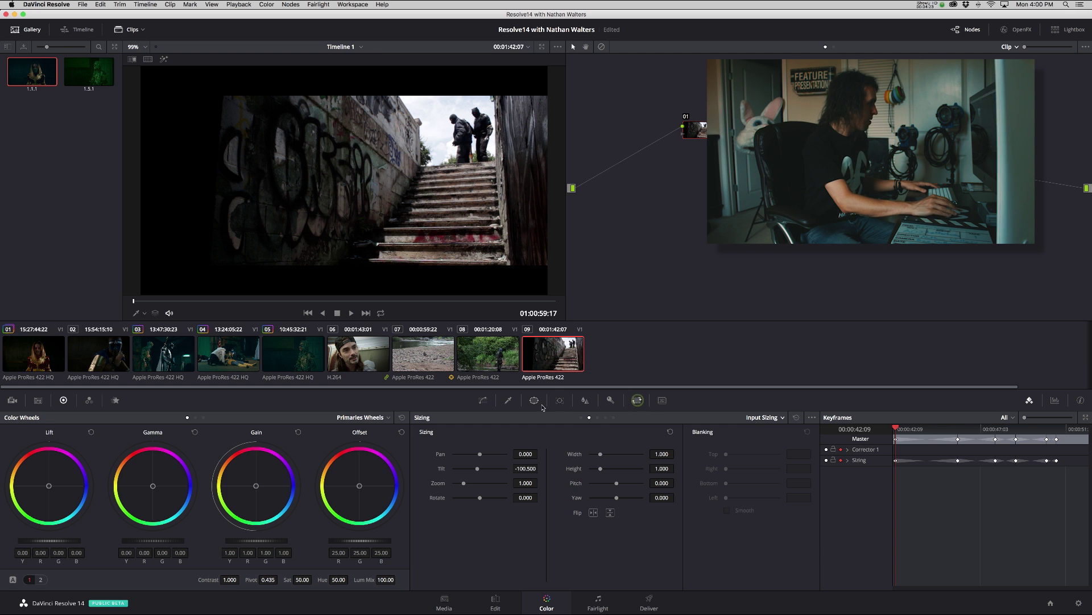
- Switch the Sizing palette to Output Sizing for the whole timeline
click(484, 401)
click(636, 401)
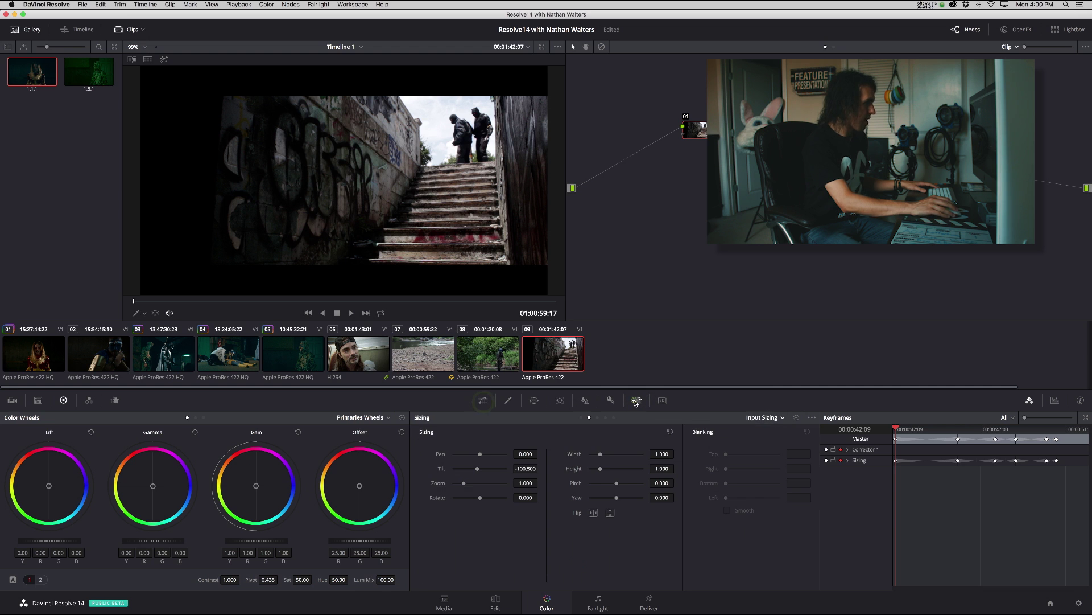
click(783, 419)
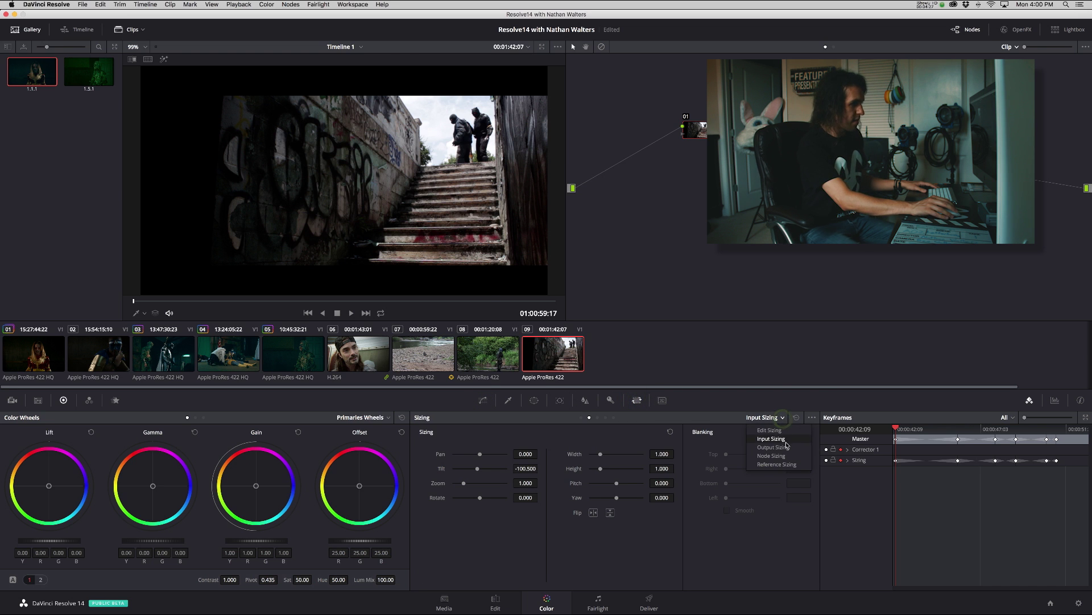
click(777, 446)
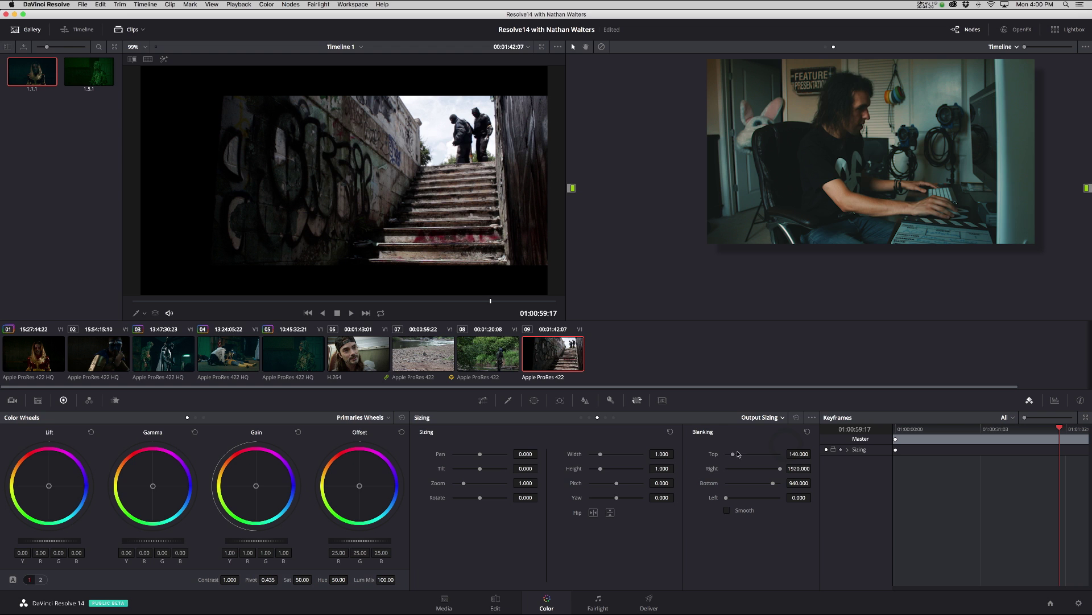
- Set output Blanking Top to 212.760 and Bottom to 833.220, checking bars on another clip
drag(733, 454, 769, 487)
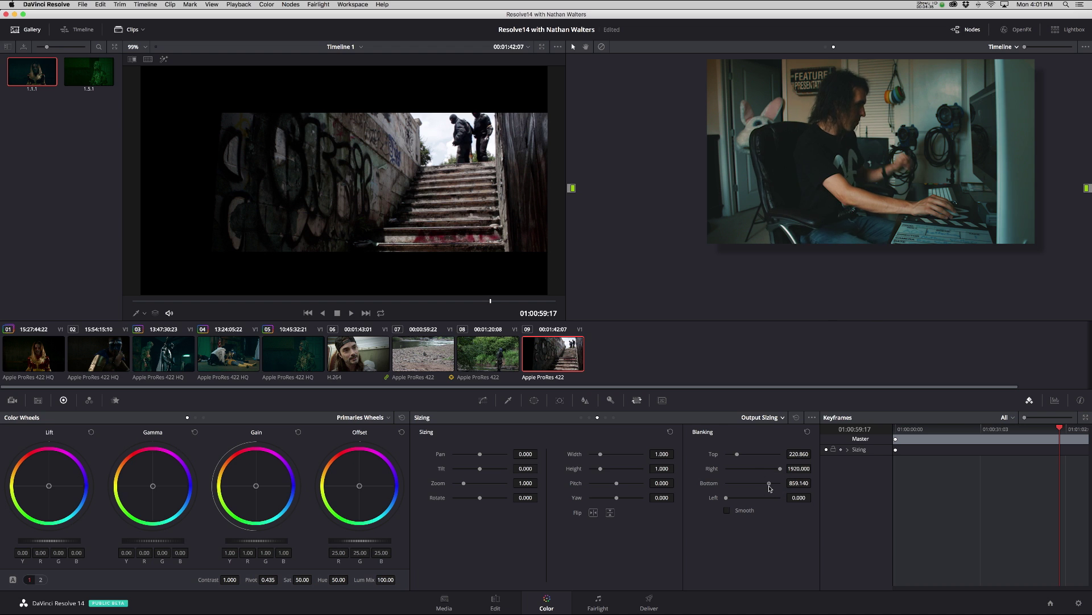
drag(770, 488, 769, 487)
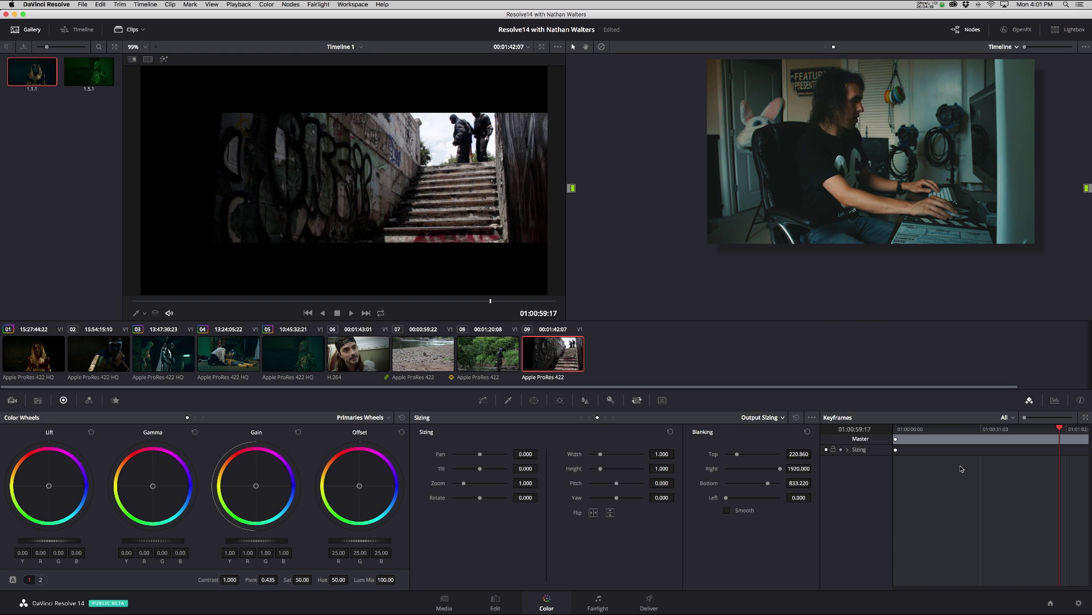
drag(1012, 434, 992, 434)
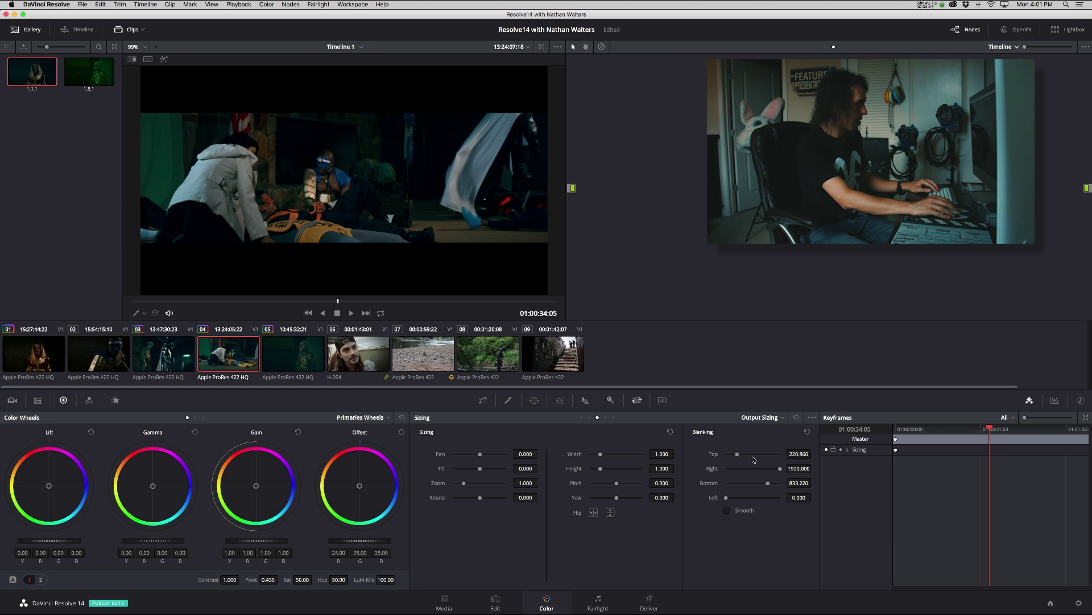
drag(737, 456, 737, 456)
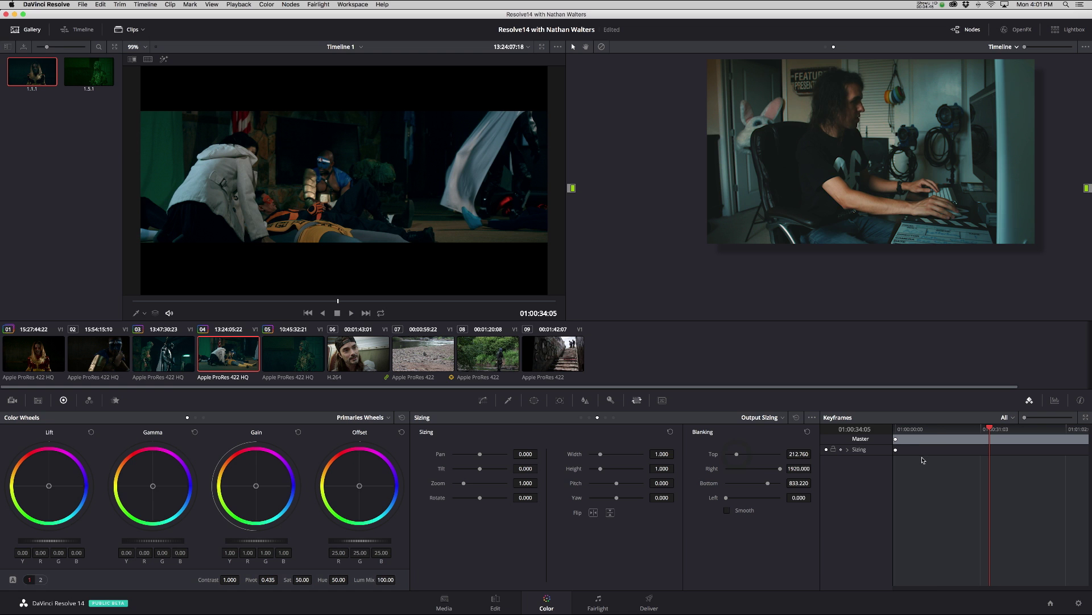
click(922, 430)
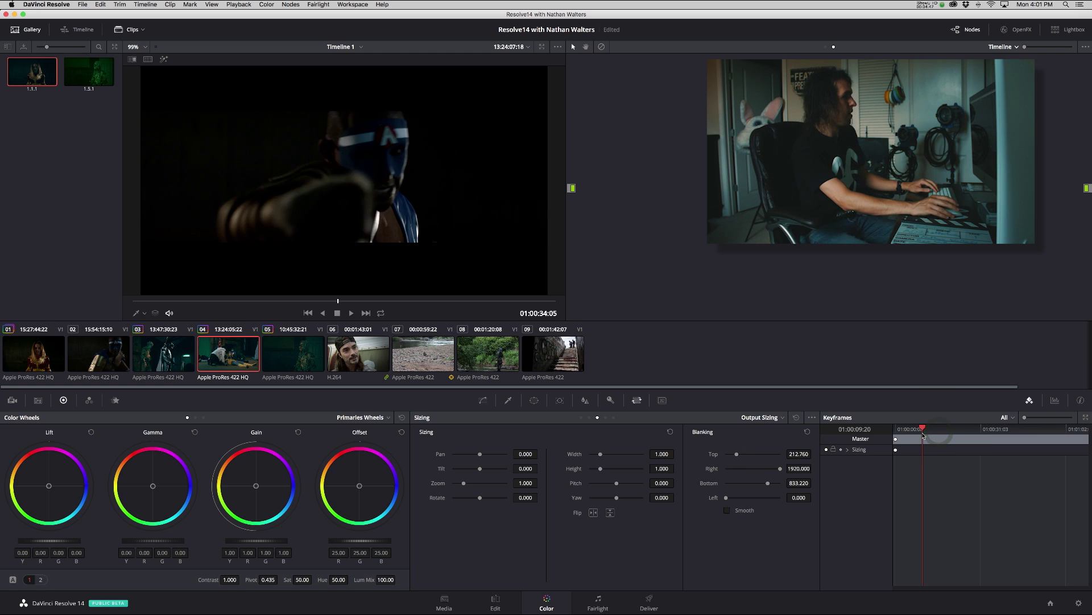
- Check the thicker bars on clip 02, then return to the stair-chase clip 09
click(538, 351)
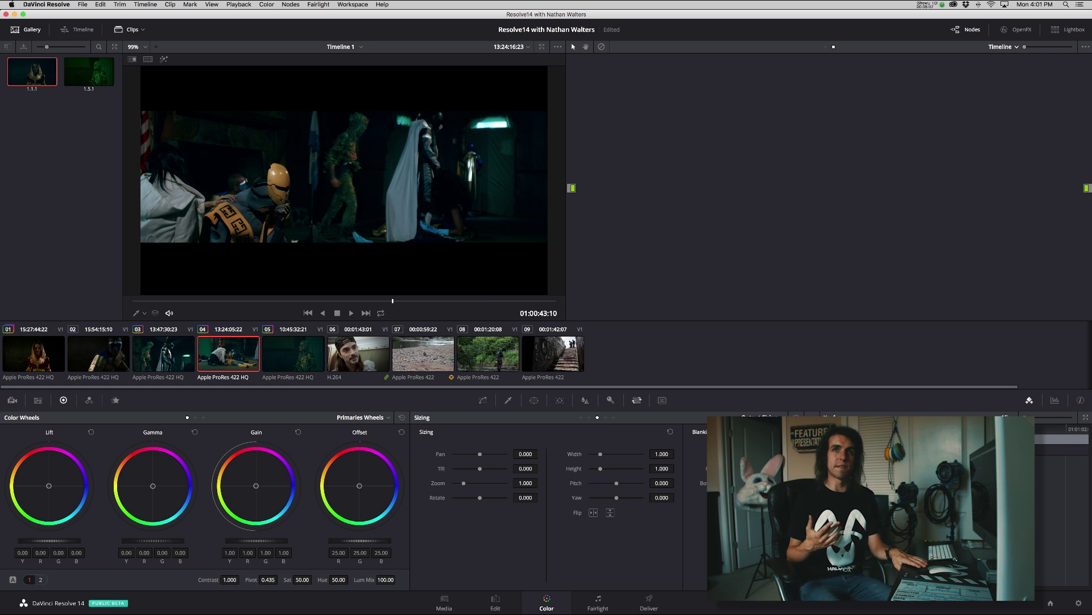
click(562, 362)
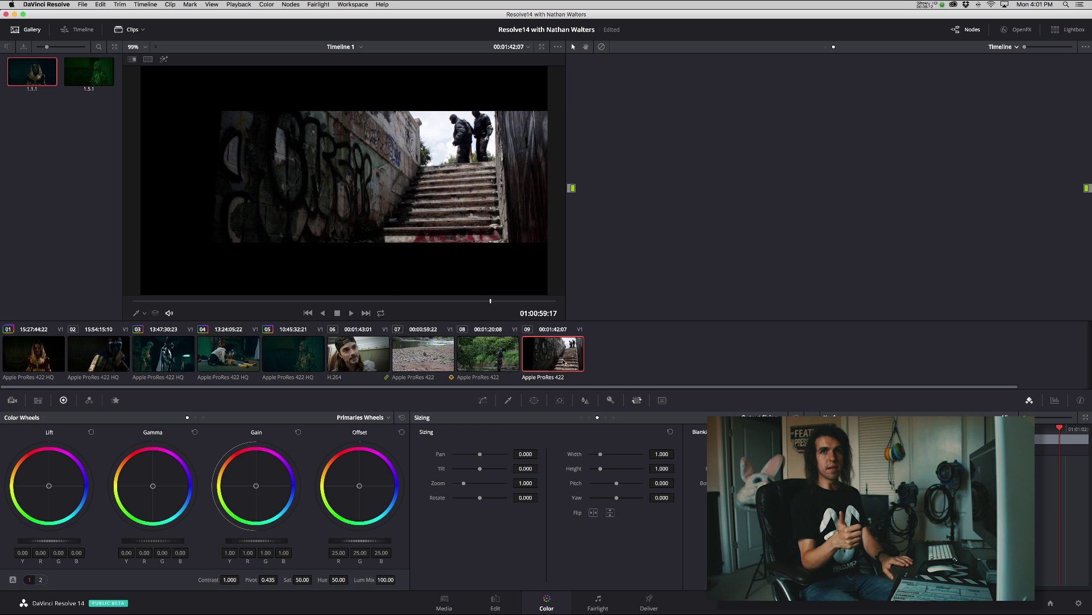